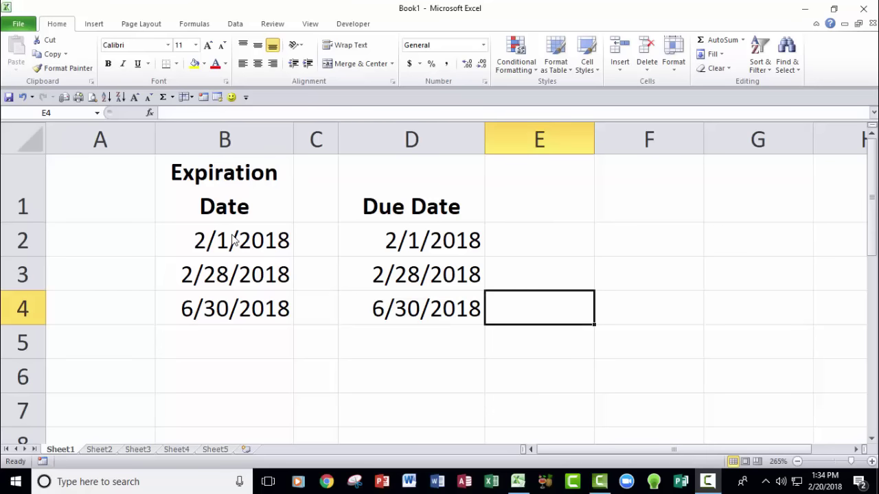
Step: Highlight expiration dates B2:B4 less than =today() with light red fill and dark red text
left_click_drag(230, 237, 233, 305)
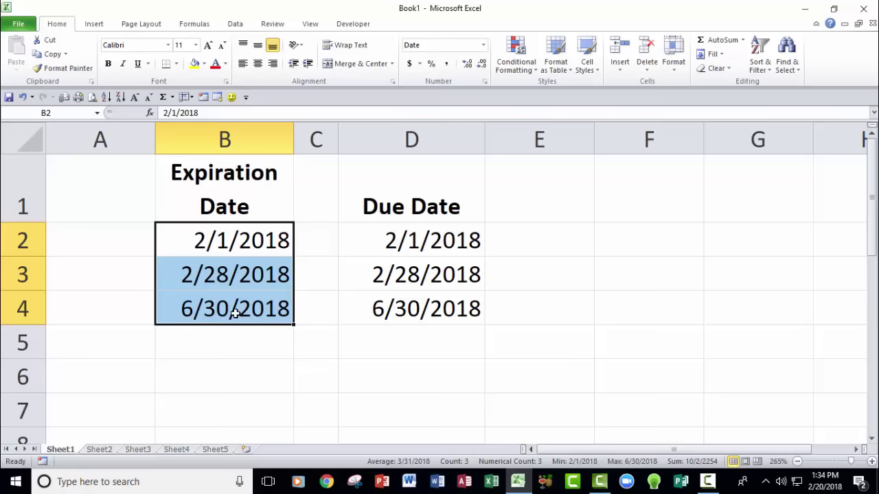
left_click_drag(227, 243, 234, 308)
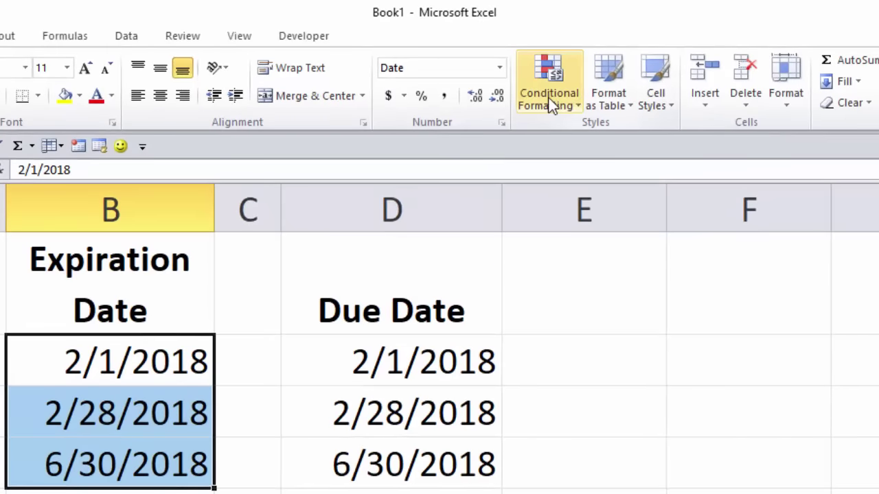
left_click(526, 80)
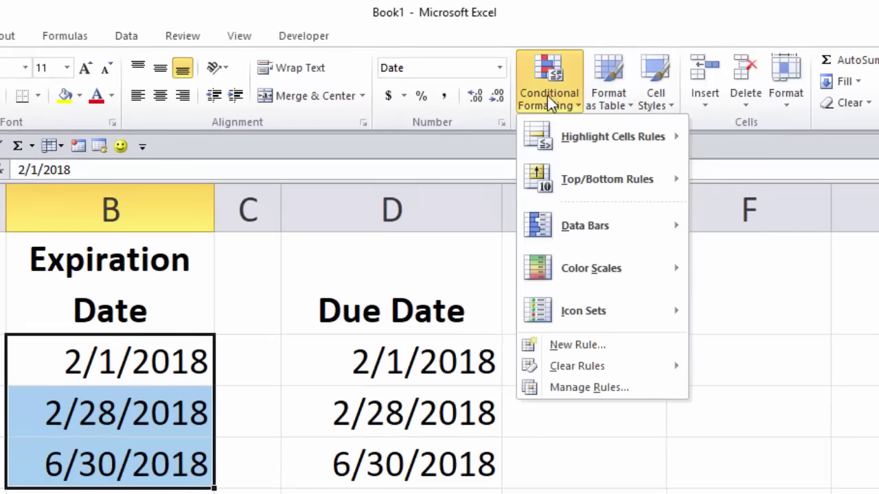
mouse_move(604, 136)
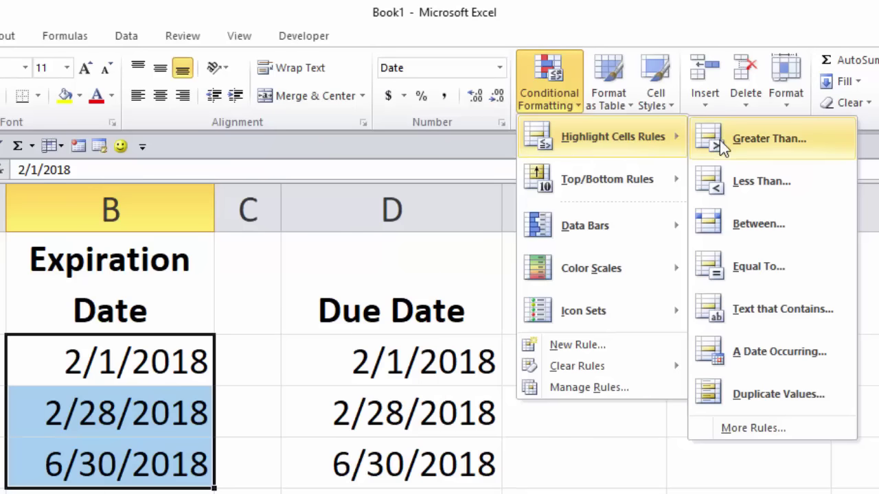
left_click(740, 182)
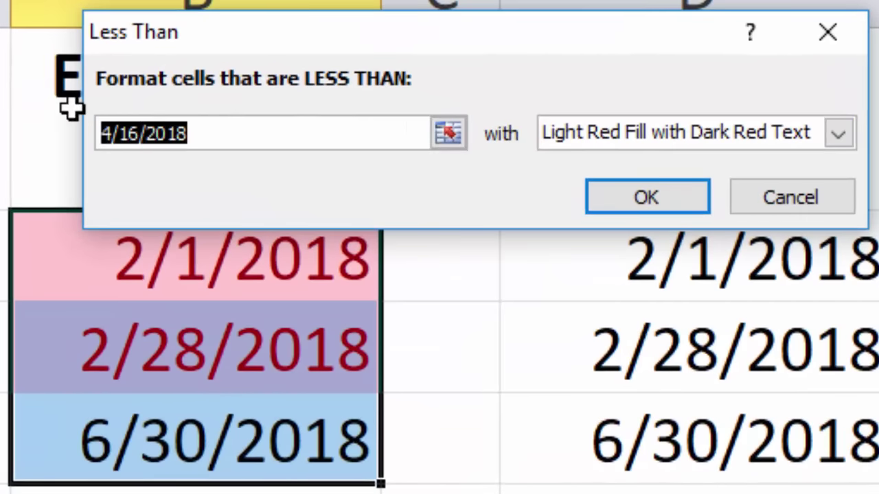
type("=today")
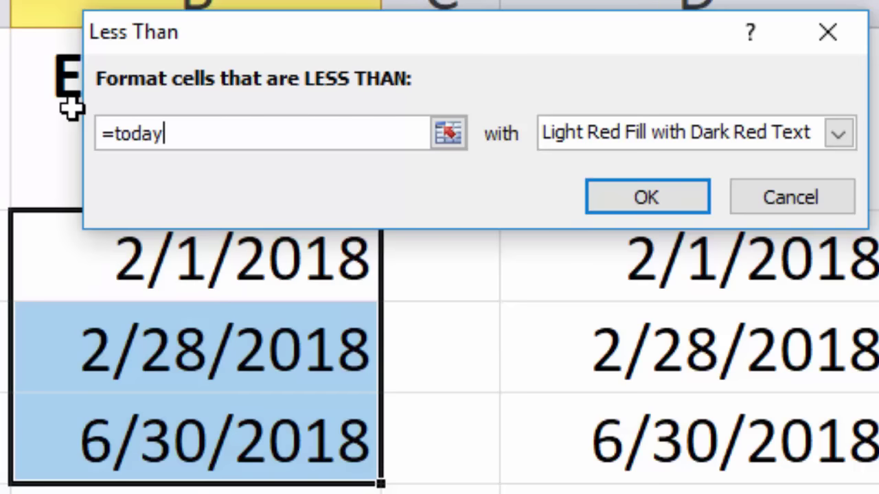
type("()")
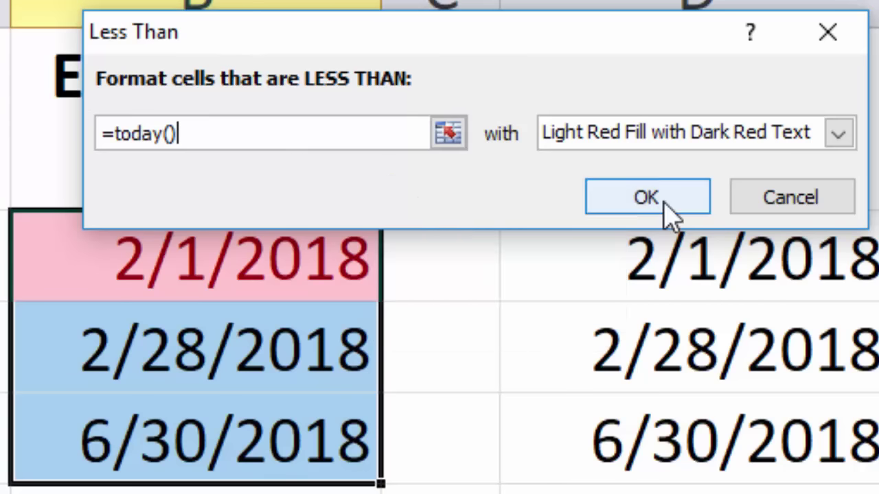
left_click(674, 206)
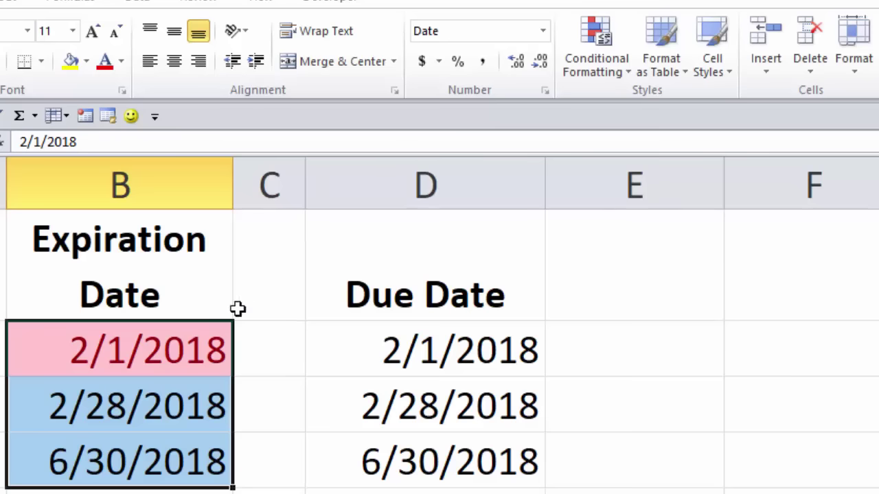
Step: Add a Between rule from =today() to =today()+30 using Yellow Fill with Dark Yellow Text
left_click(595, 61)
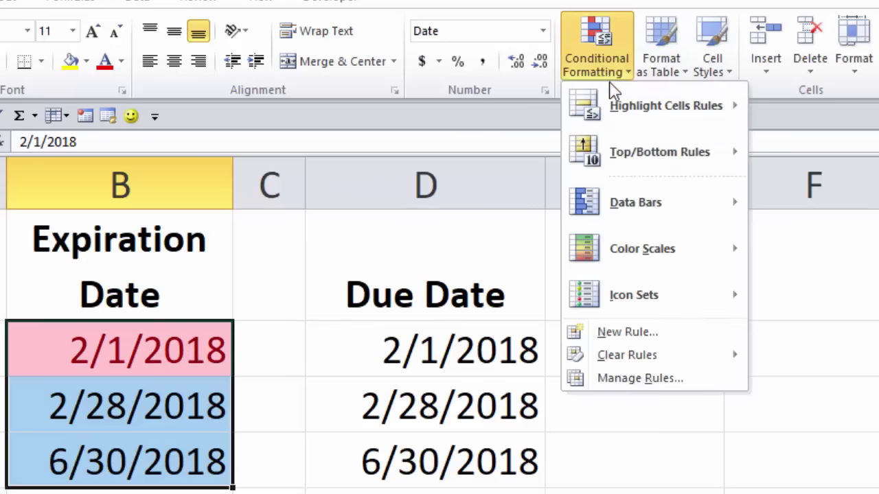
mouse_move(664, 106)
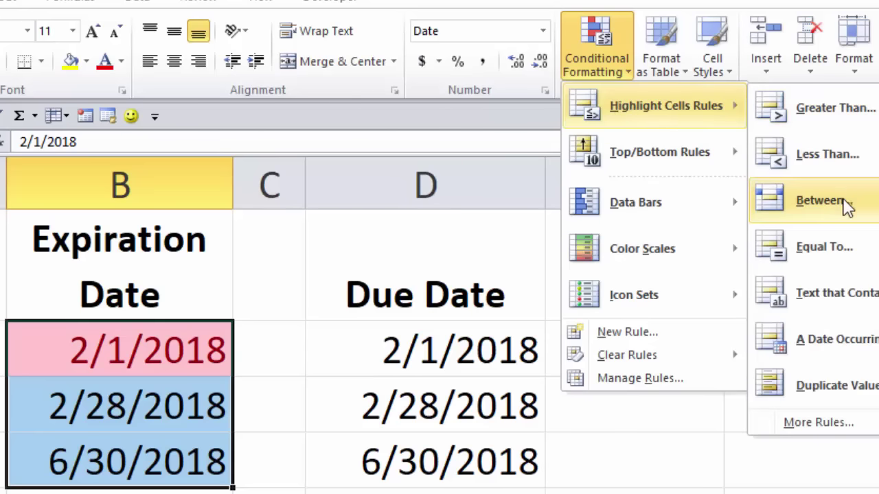
left_click(821, 200)
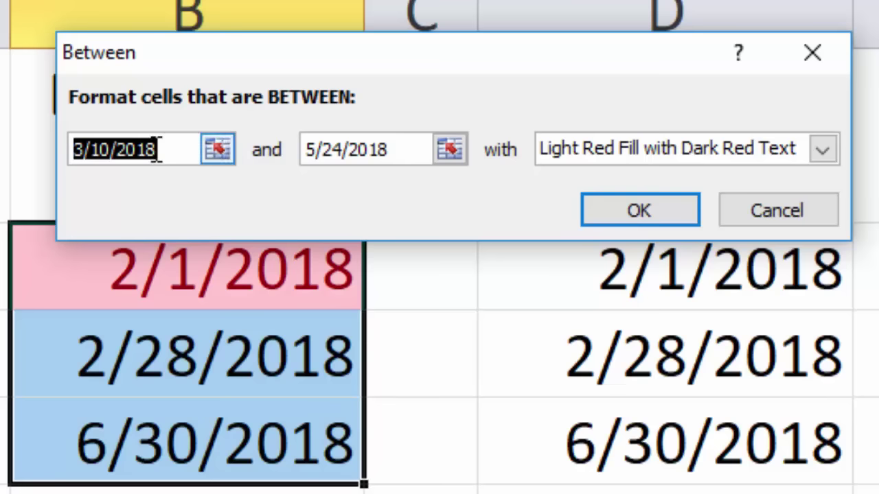
left_click_drag(158, 150, 72, 150)
type("=")
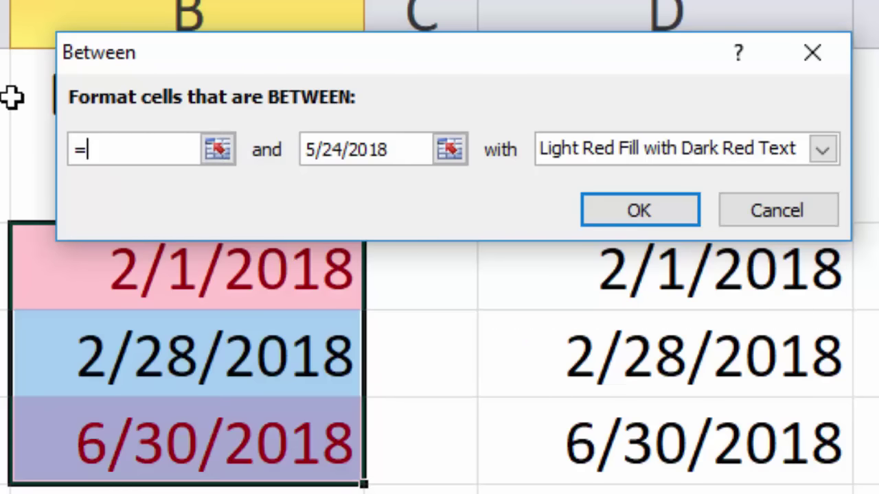
type("toda")
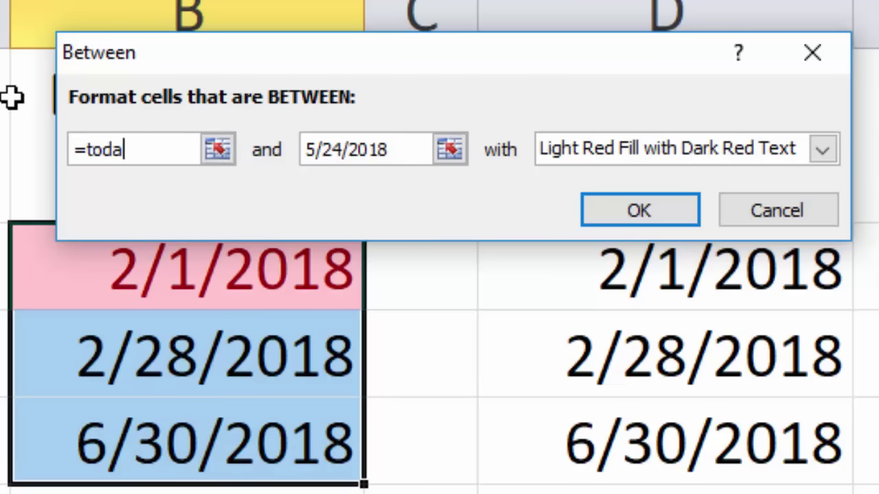
type("y()")
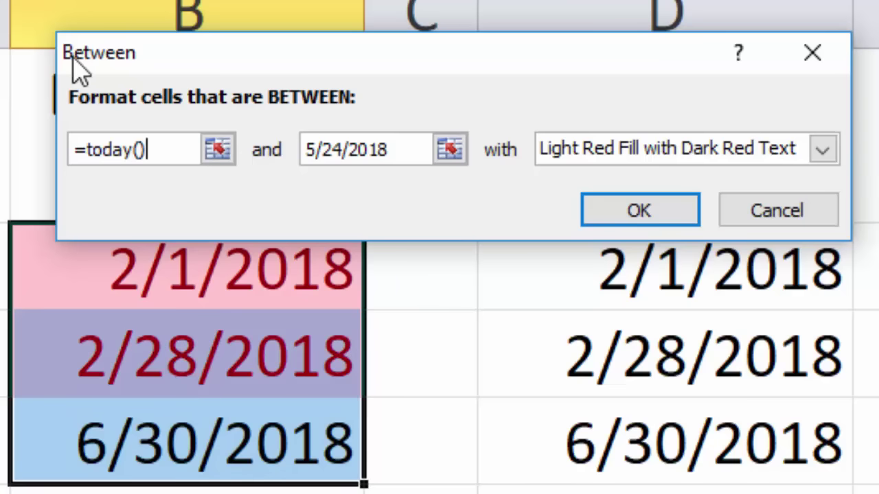
left_click_drag(403, 149, 307, 149)
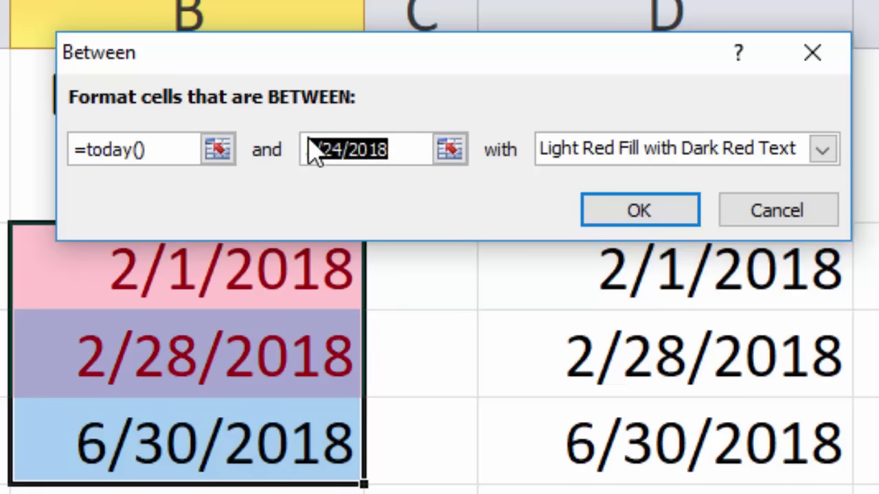
type("+")
key("BackSpace")
type("=today")
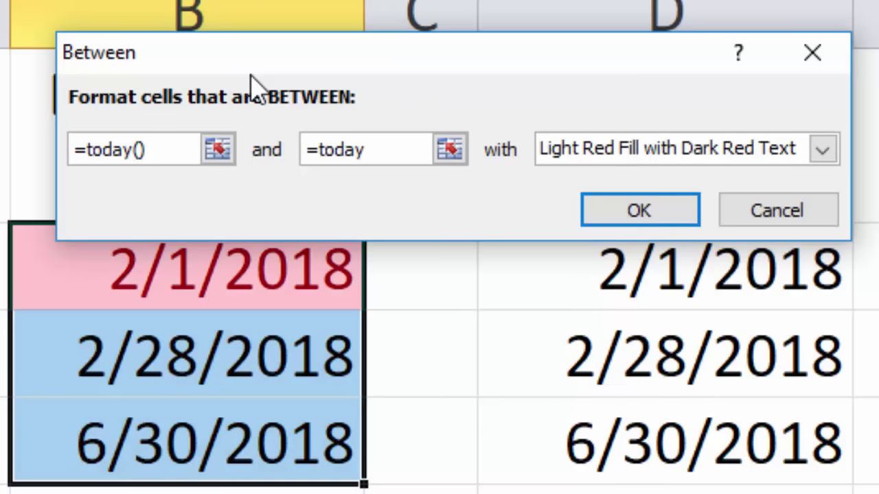
type("()+30")
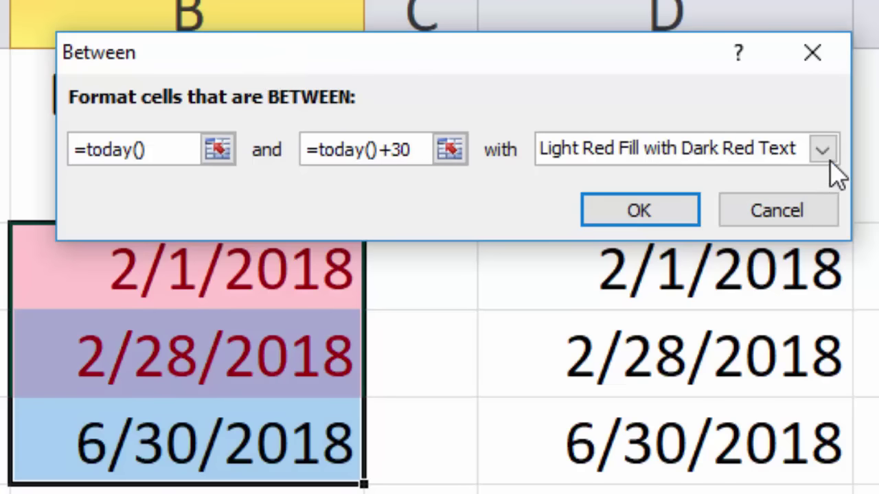
left_click(822, 151)
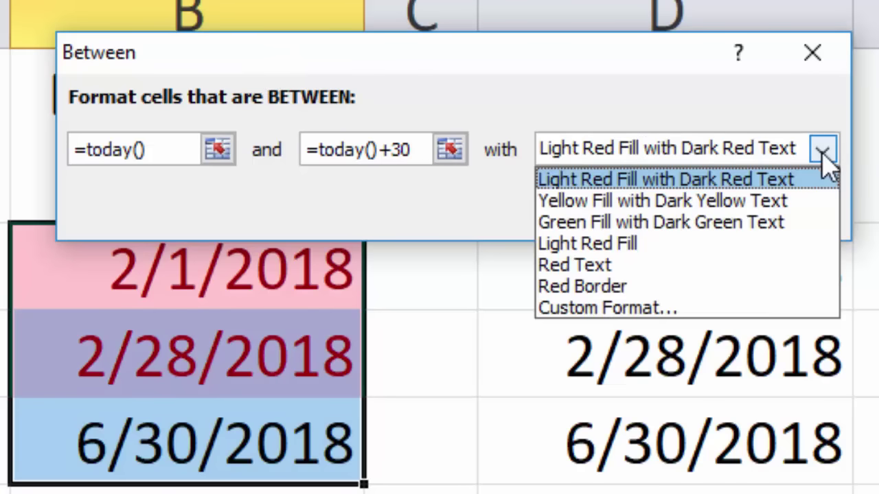
left_click(751, 204)
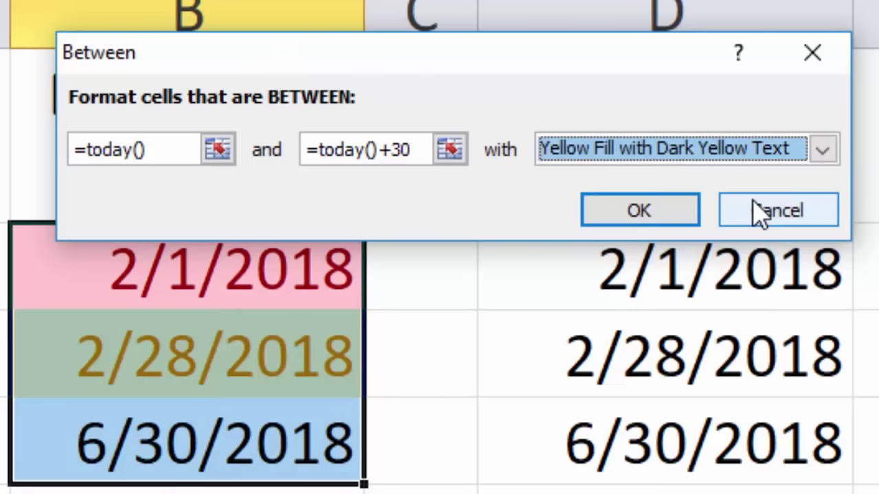
left_click(680, 217)
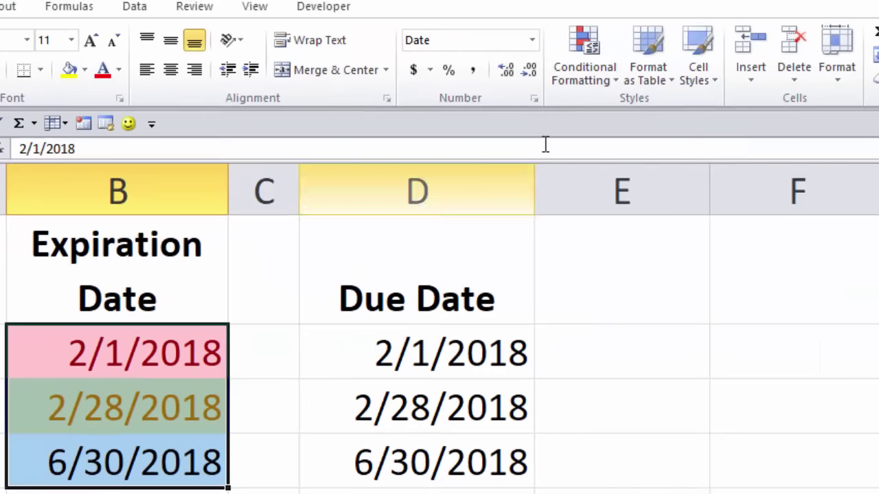
Step: Add a Greater Than =today()+30 rule with Green Fill with Dark Green Text
left_click(592, 73)
mouse_move(652, 114)
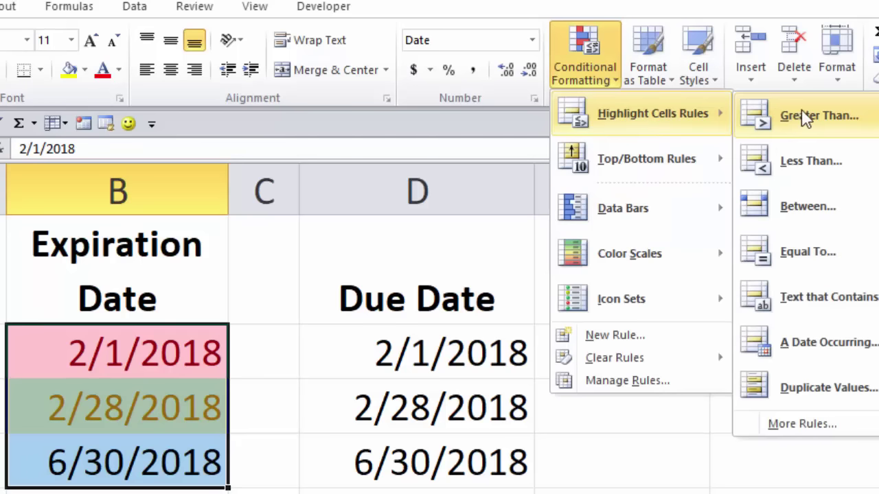
left_click(810, 120)
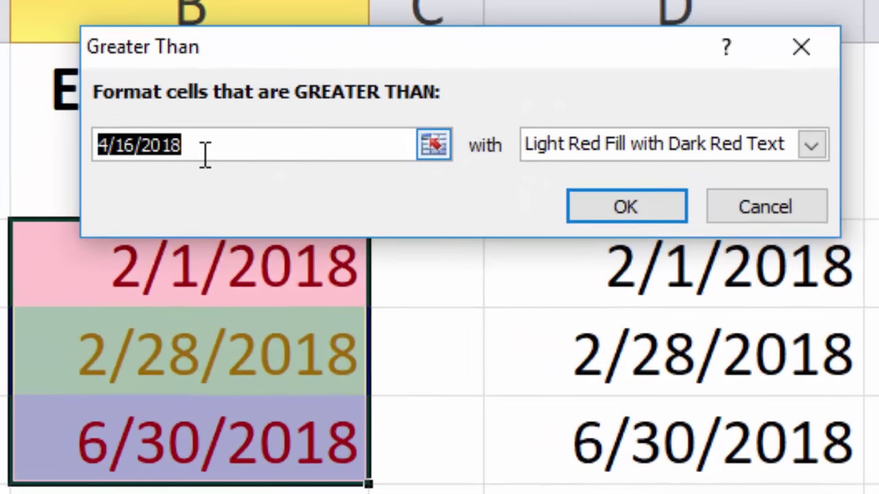
type("=")
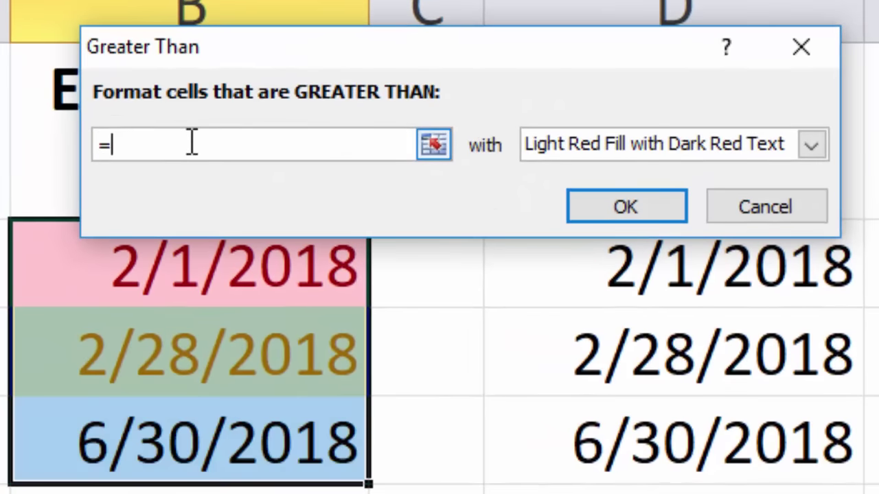
type("today()")
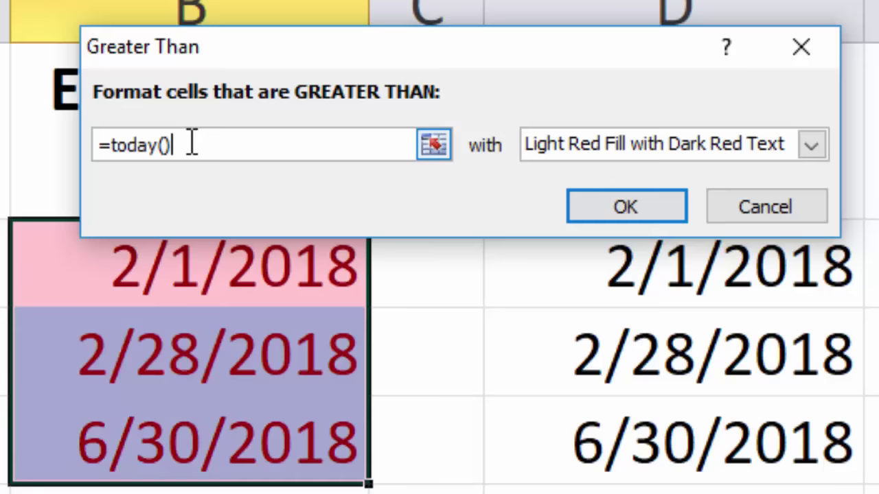
type("+30")
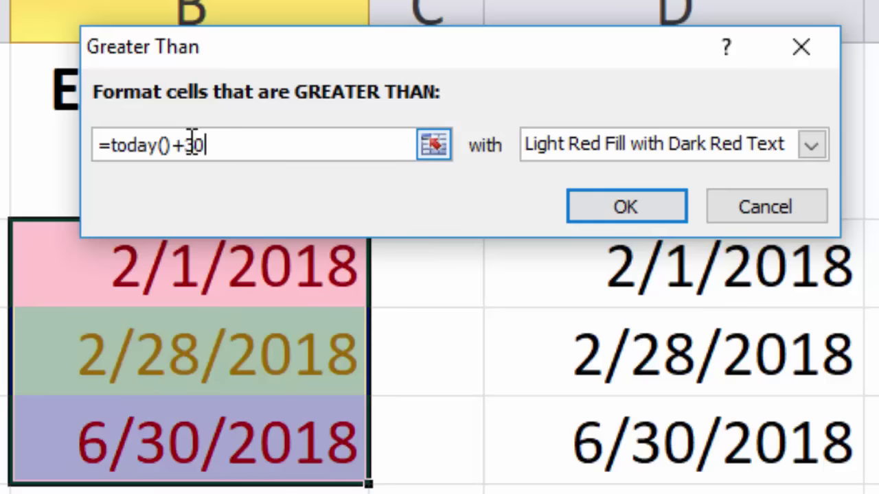
left_click(808, 146)
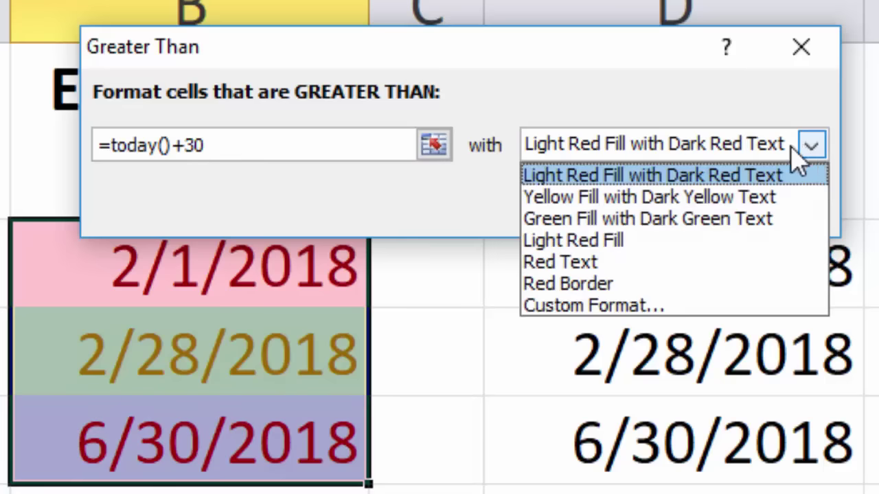
left_click(683, 219)
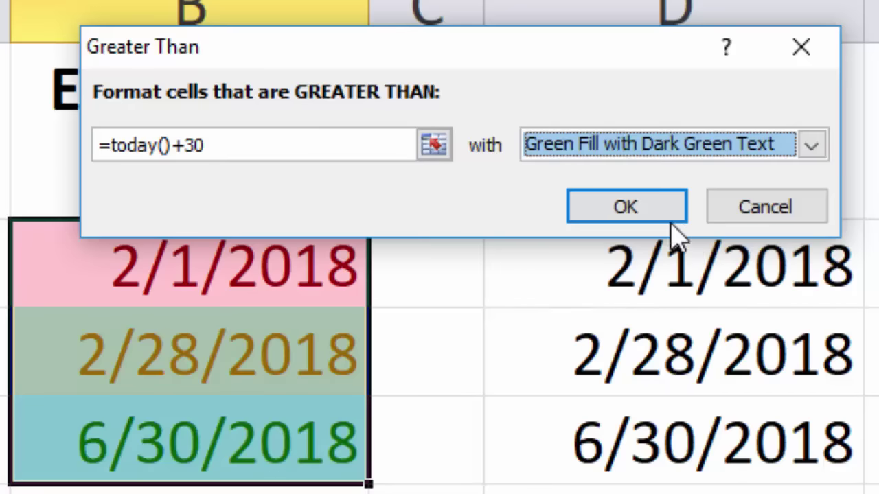
left_click(652, 210)
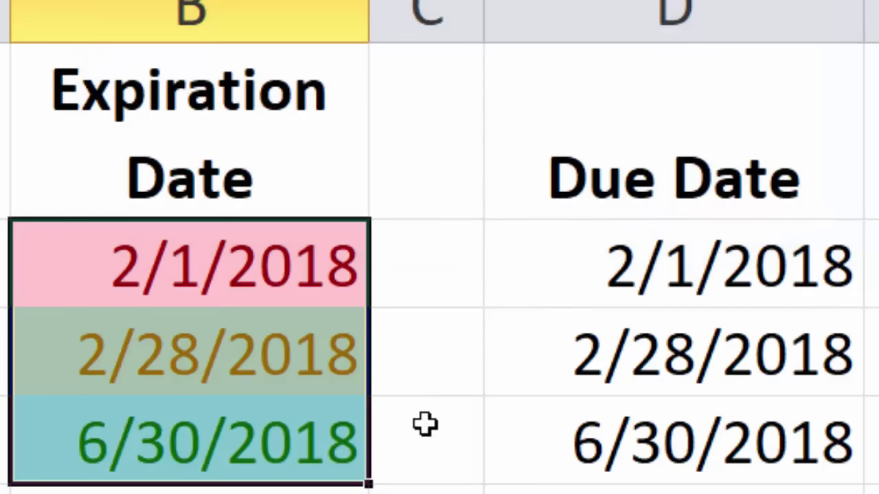
left_click(415, 489)
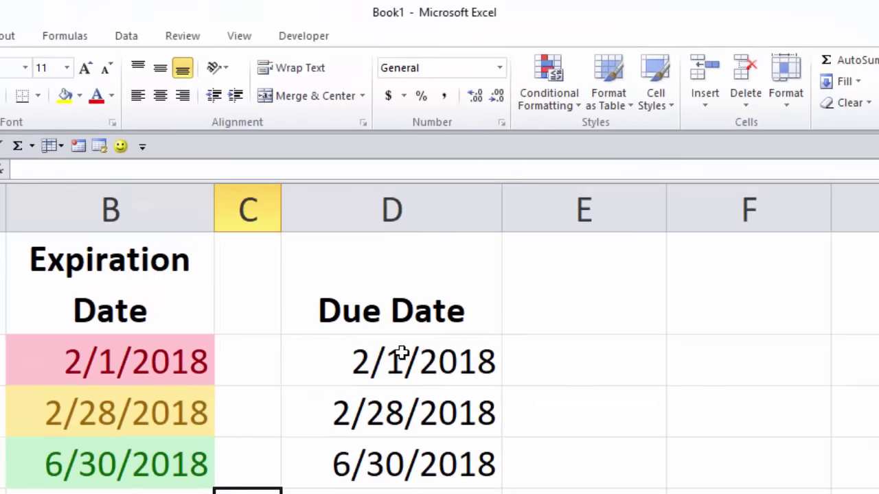
Step: Apply the 3 Traffic Lights icon set to due dates D2:D4
left_click_drag(402, 354, 409, 447)
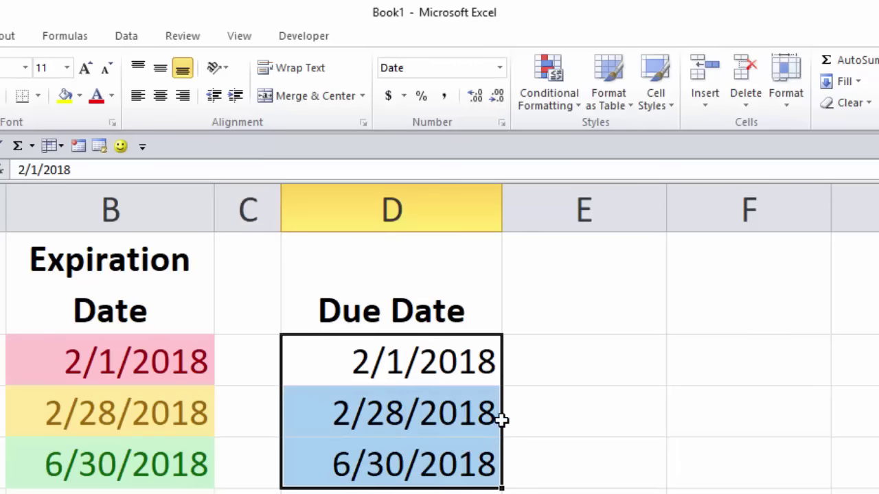
left_click(546, 91)
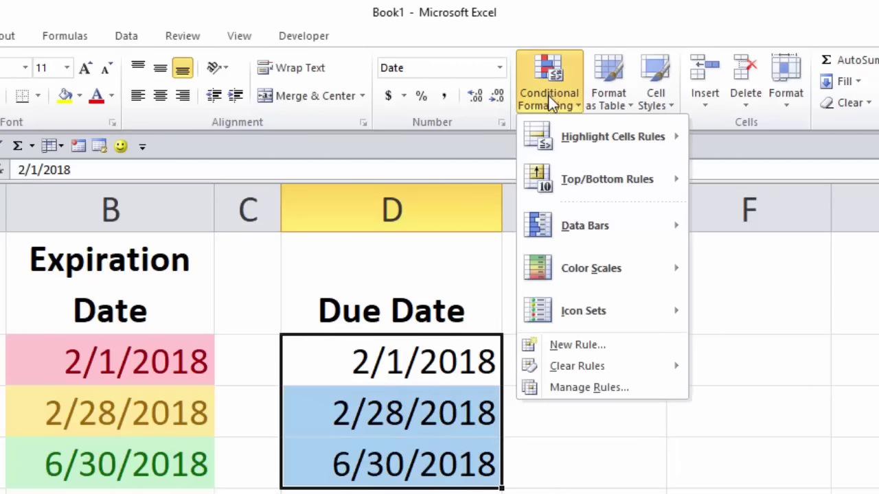
mouse_move(584, 310)
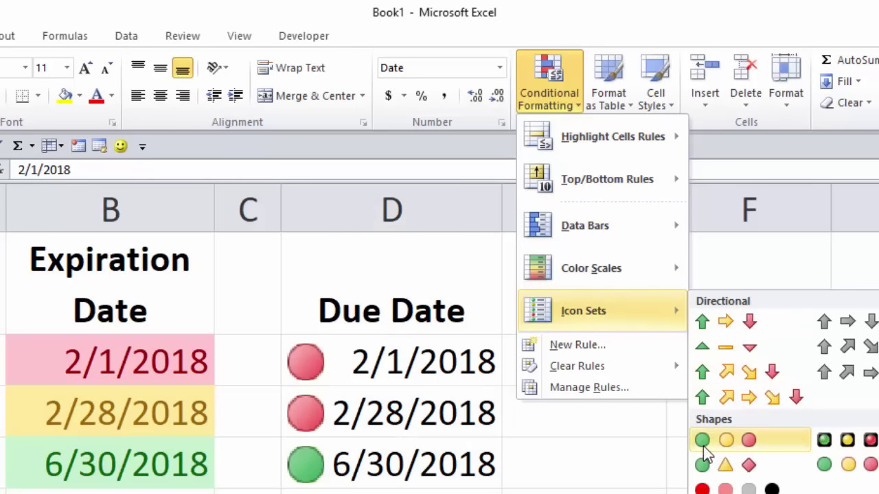
left_click(748, 443)
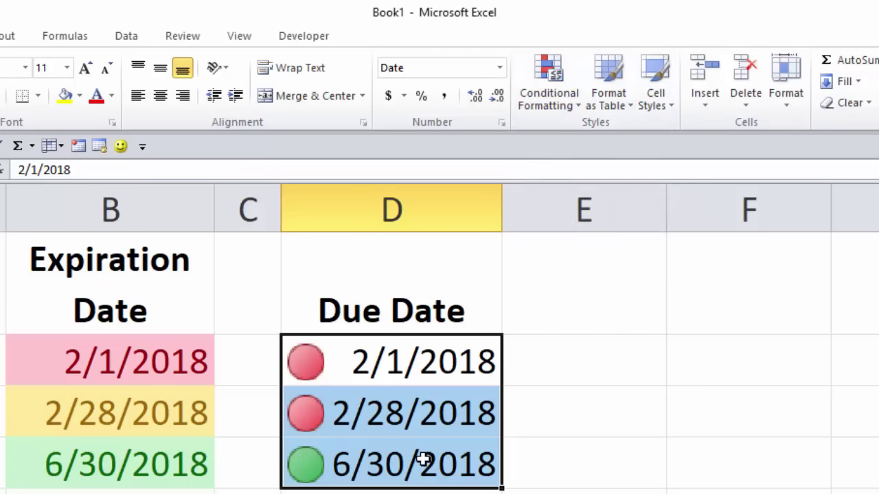
left_click(551, 104)
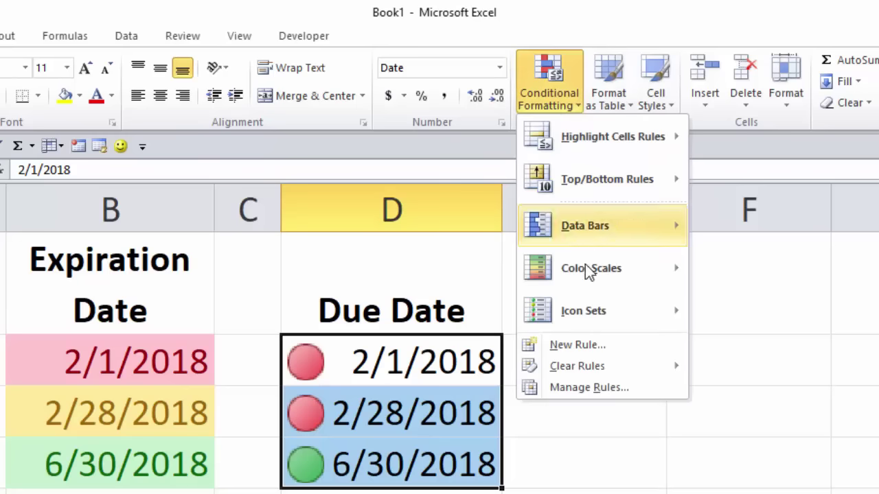
Step: Edit the due-date Icon Set rule so both green and yellow threshold types are Formula
left_click(601, 390)
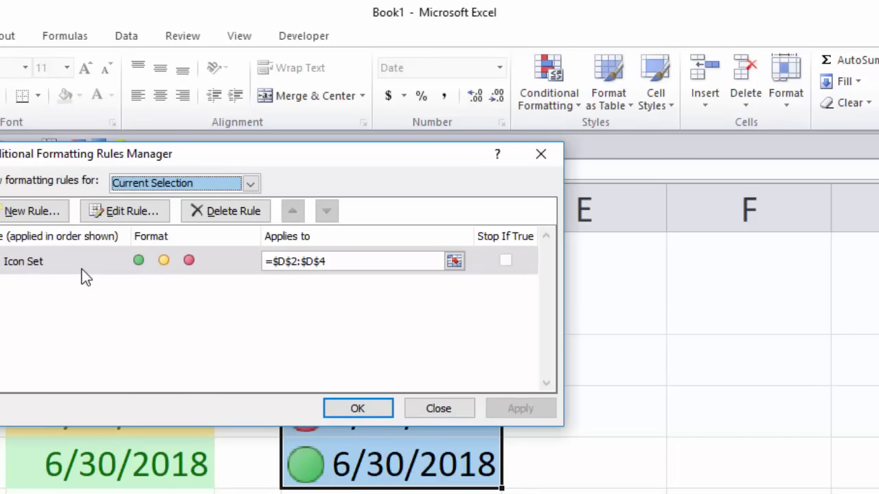
left_click(80, 267)
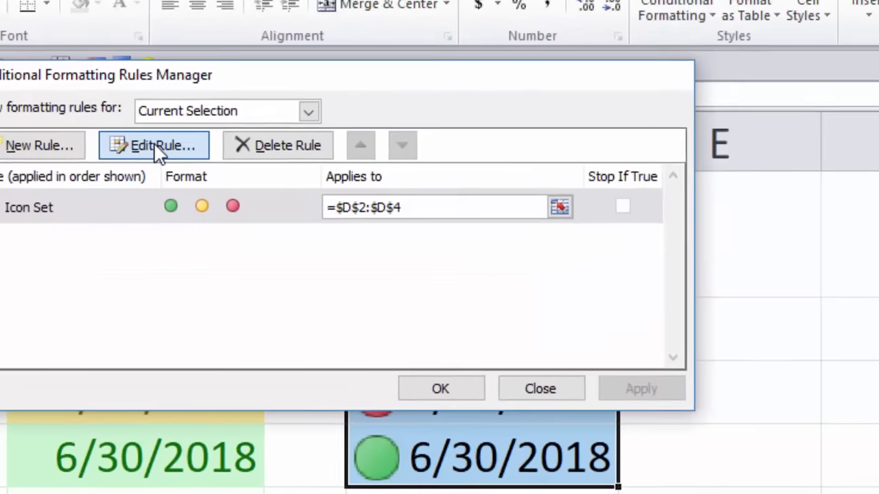
left_click(125, 210)
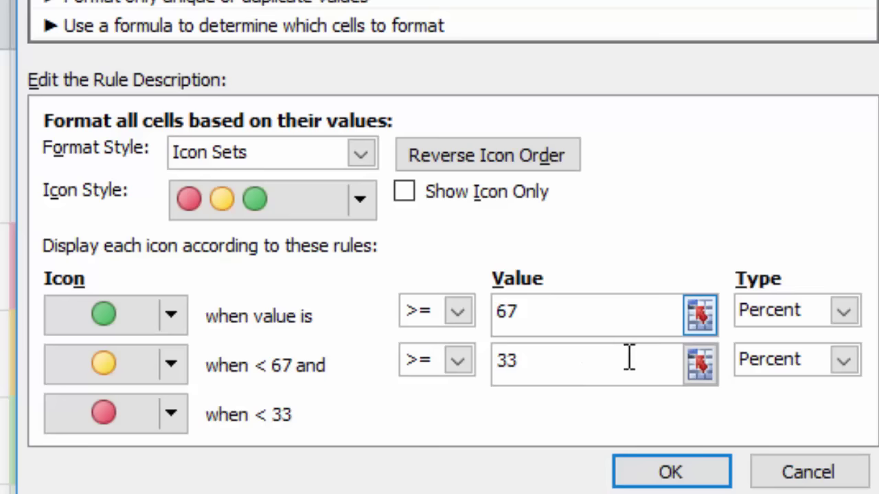
left_click(844, 313)
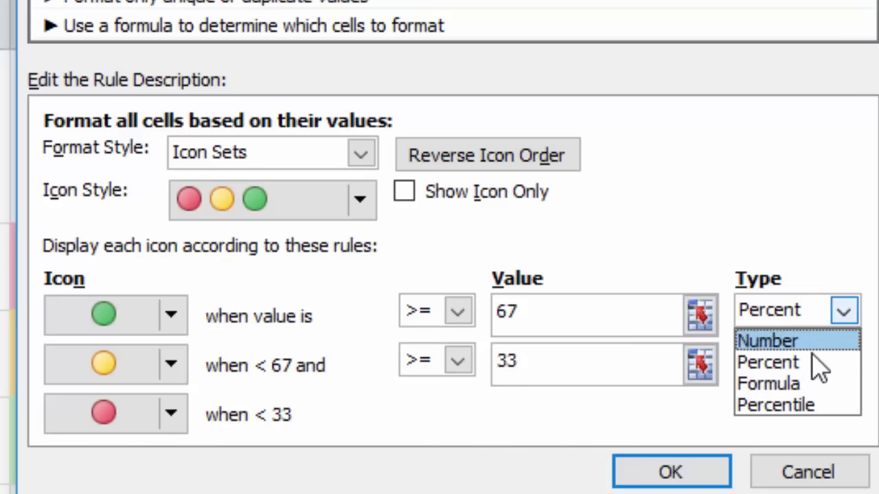
left_click(758, 383)
left_click(844, 362)
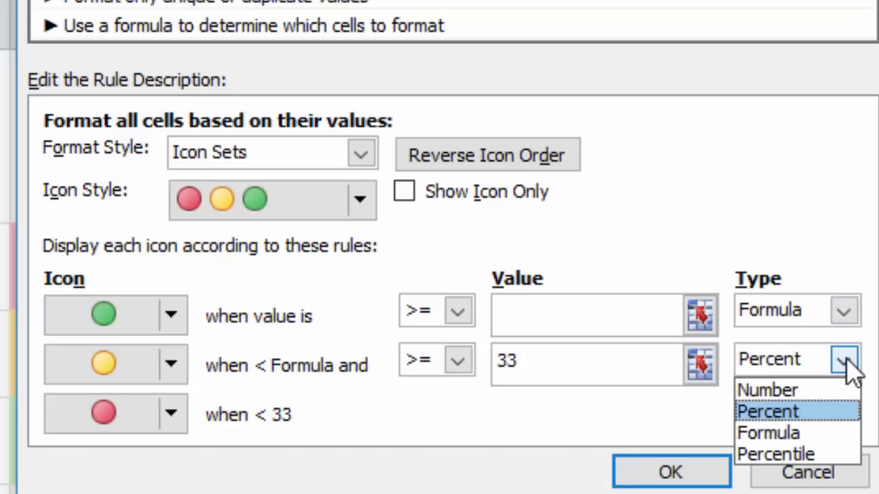
left_click(790, 434)
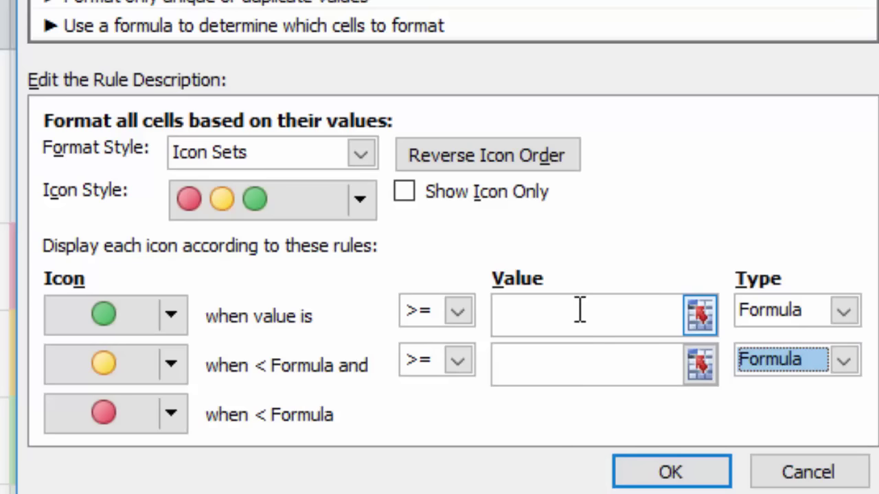
Step: Set the green icon threshold to =today()+30 and yellow to =today(), then apply
left_click(531, 310)
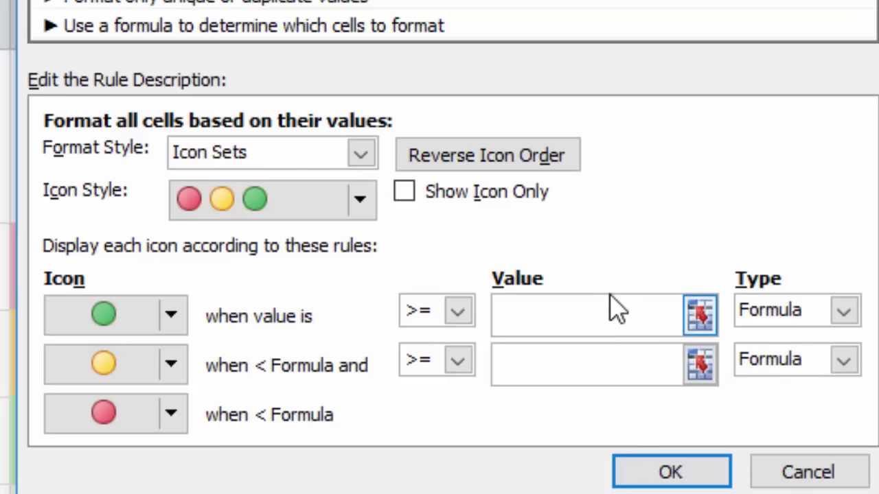
type("=today()")
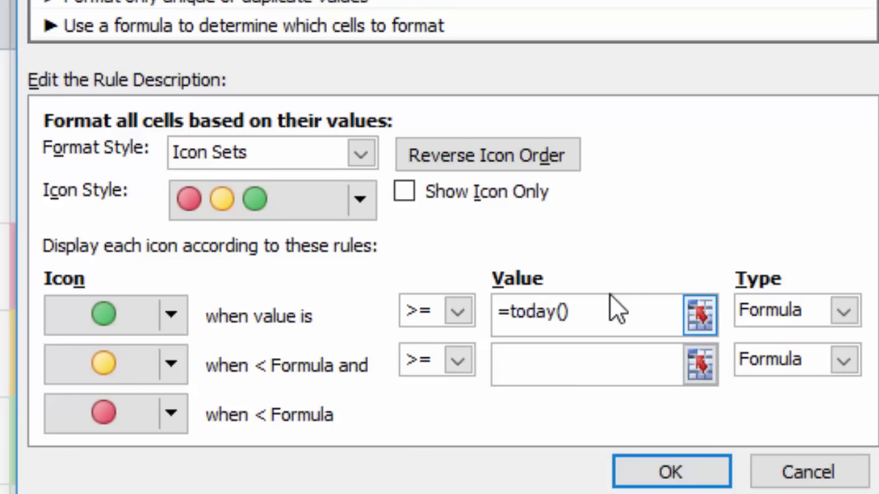
type("+30")
left_click(505, 365)
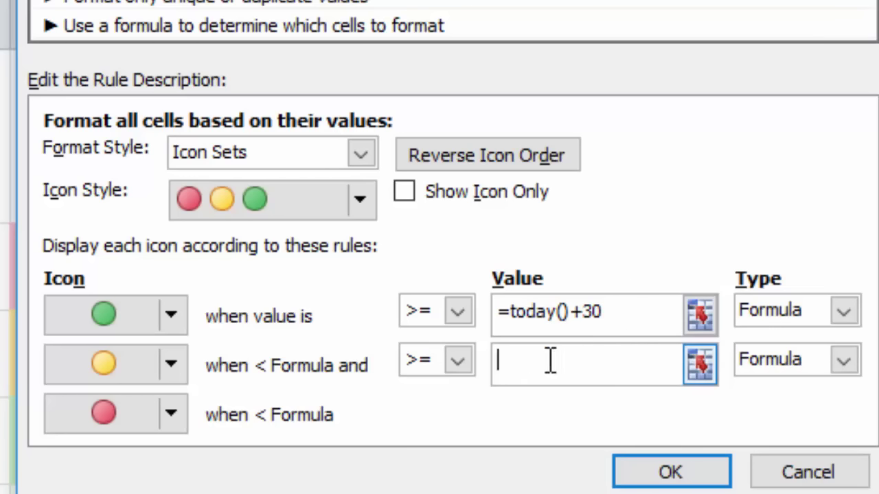
type("=tod")
key("BackSpace")
key("BackSpace")
type("today")
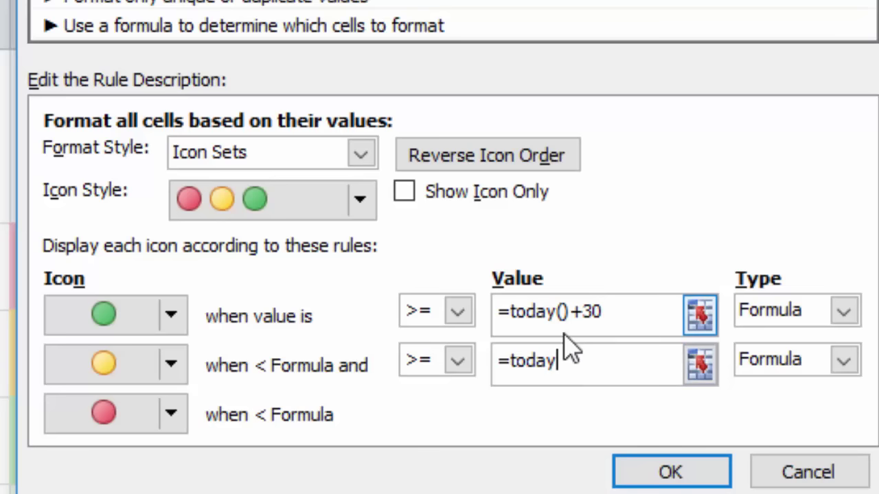
type("()")
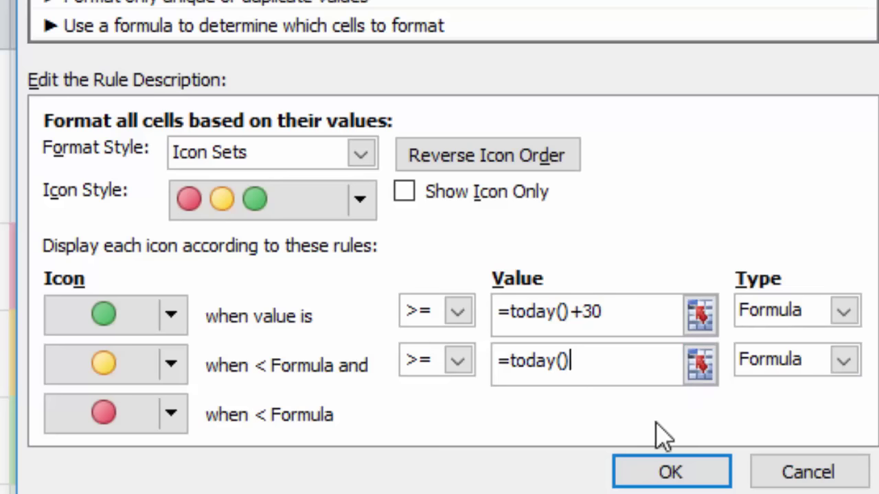
left_click(671, 477)
left_click(598, 353)
left_click_drag(865, 354, 865, 440)
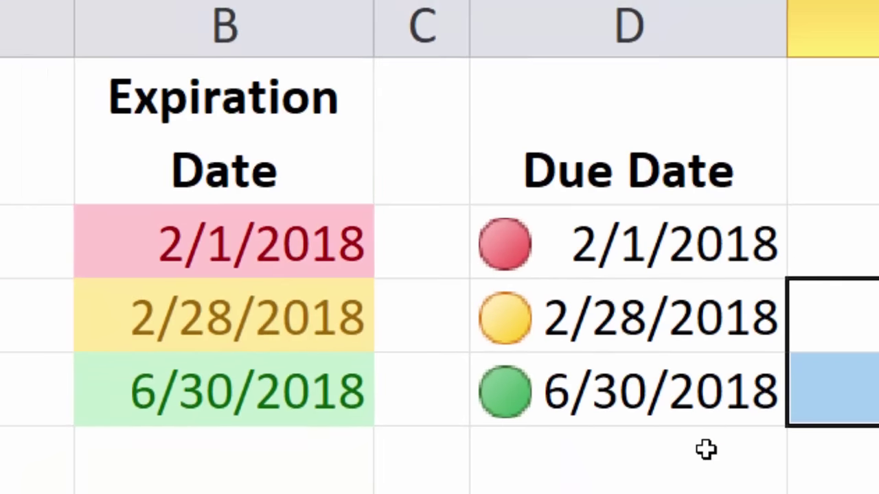
left_click(706, 450)
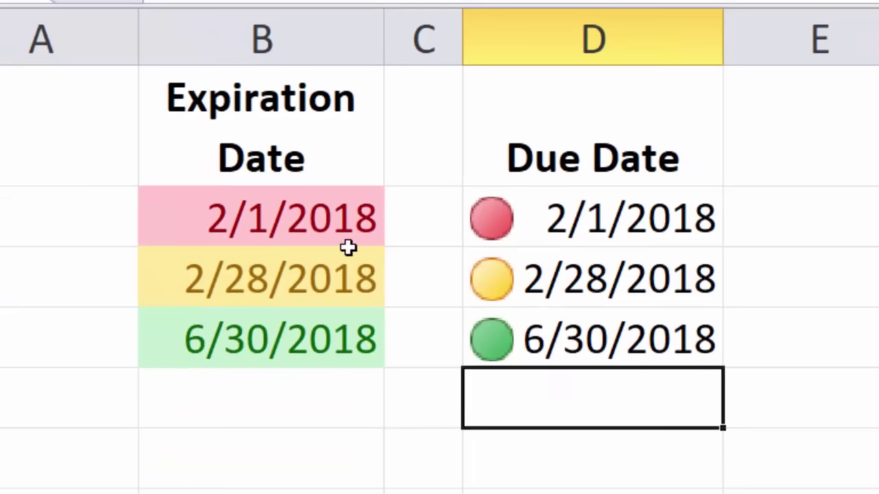